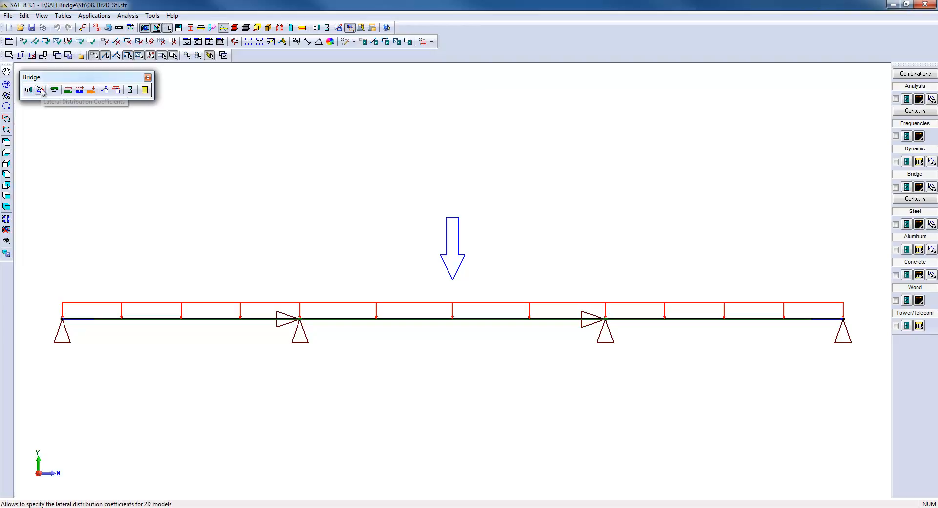
# Open the lateral distribution coefficients settings and review the axial and shear and bending coefficients of the Default set.
pyautogui.click(41, 91)
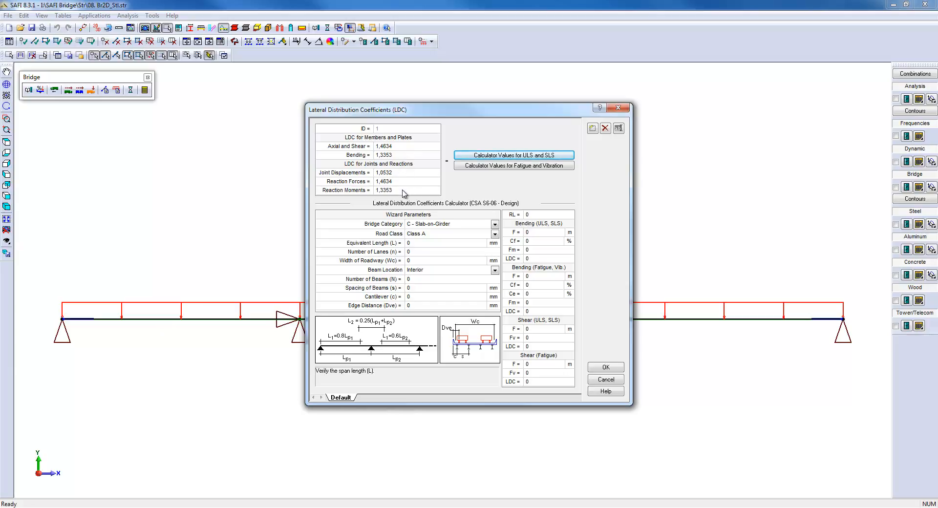
pyautogui.click(405, 145)
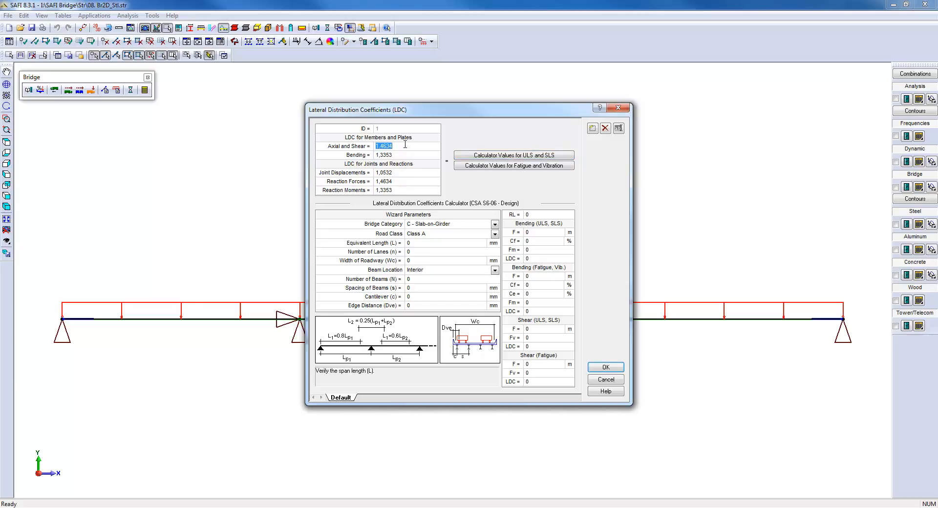
pyautogui.click(403, 155)
# Try the Statically Determinate (2 Beams) bridge category and restore C - Slab-on-Girder.
pyautogui.click(495, 224)
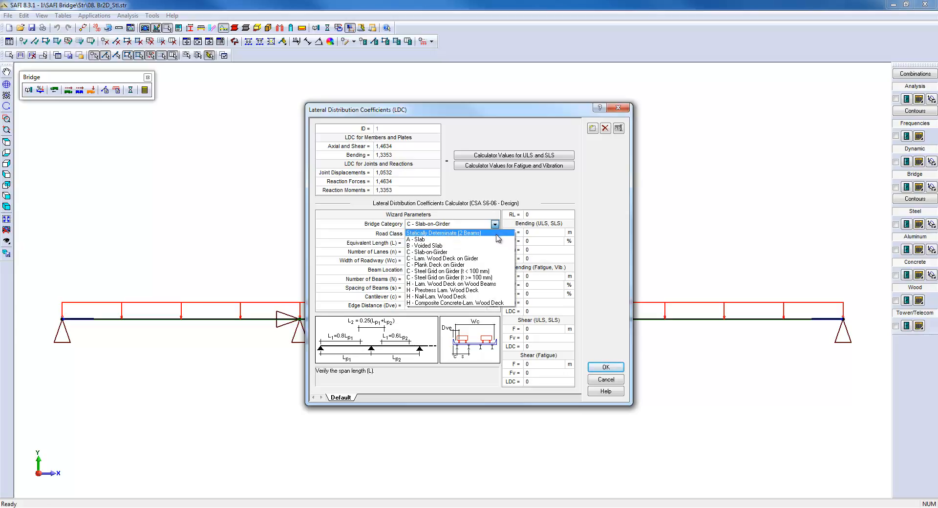
pyautogui.click(498, 238)
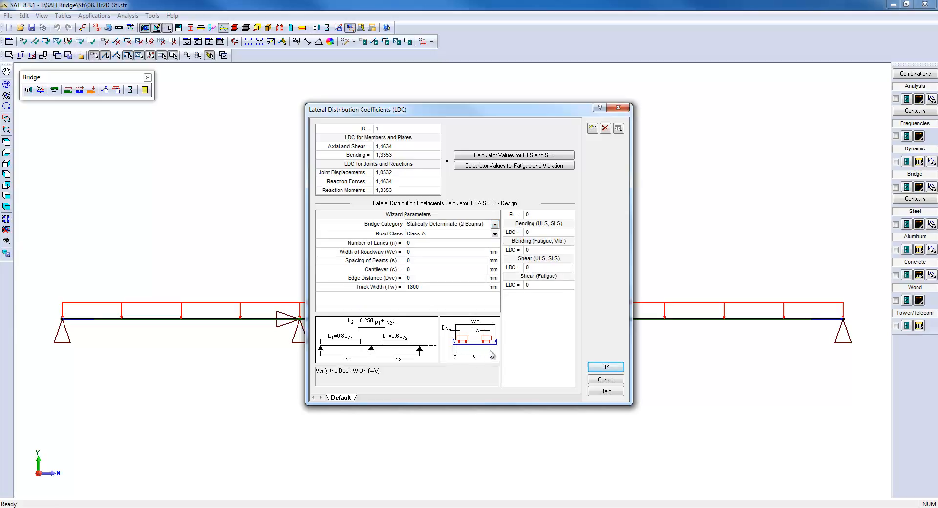
pyautogui.click(495, 224)
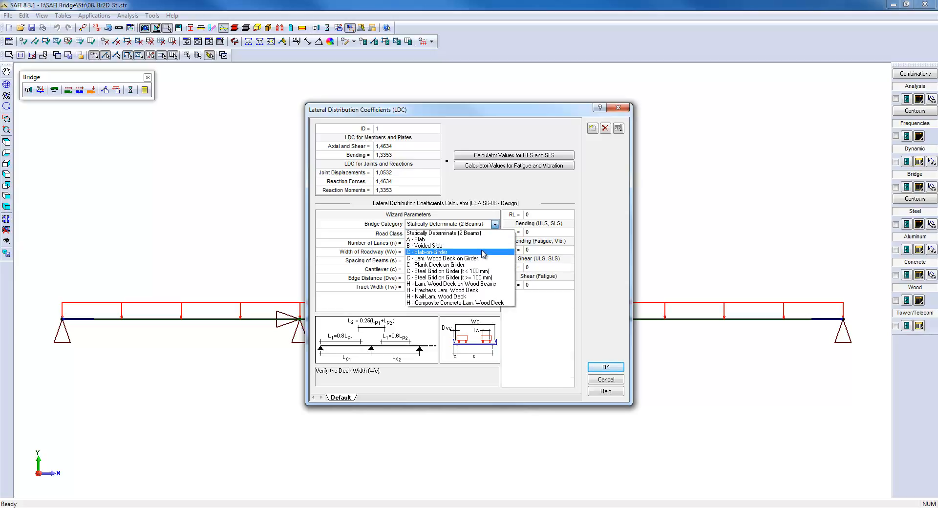
pyautogui.click(483, 252)
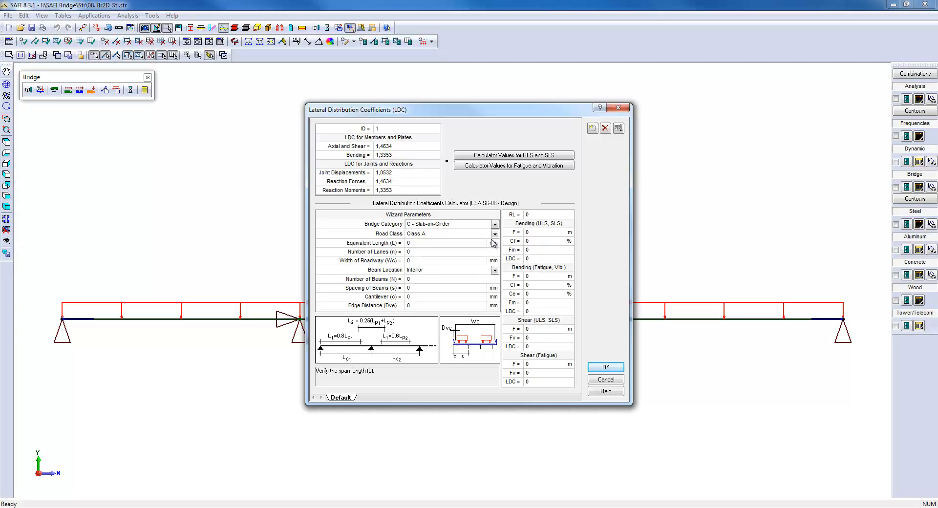
# Set the equivalent length to 16000 mm, the number of lanes to 3 and the roadway width to 12000 mm.
pyautogui.click(475, 243)
pyautogui.write('16000')
pyautogui.click(413, 252)
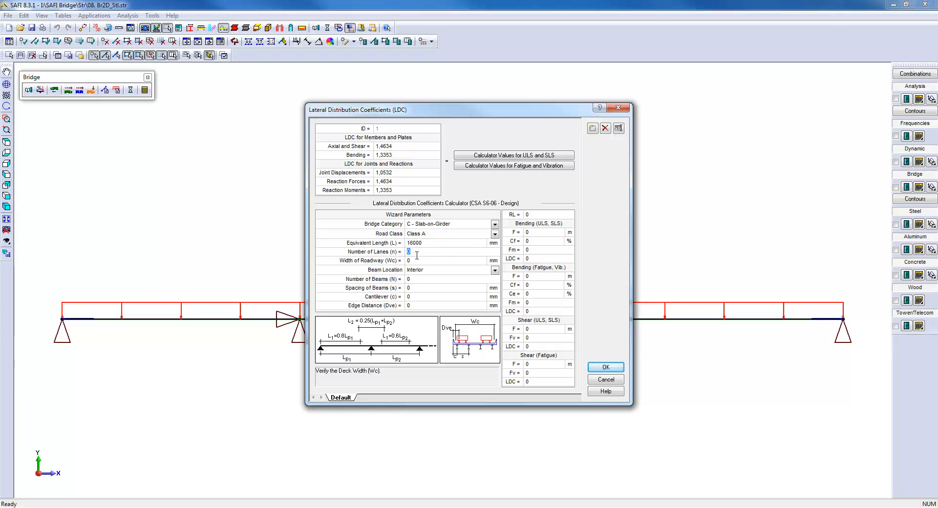
pyautogui.write('3')
pyautogui.click(421, 261)
pyautogui.write('12000')
# Set 3 beams with 5000 mm spacing, a 1500 mm cantilever and a 2100 mm edge distance.
pyautogui.click(442, 279)
pyautogui.click(440, 279)
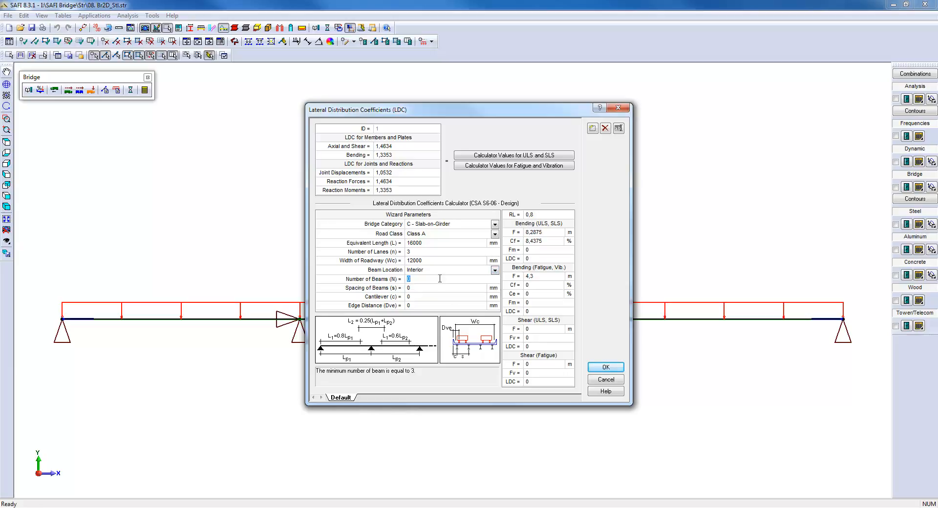
pyautogui.write('3')
pyautogui.click(436, 288)
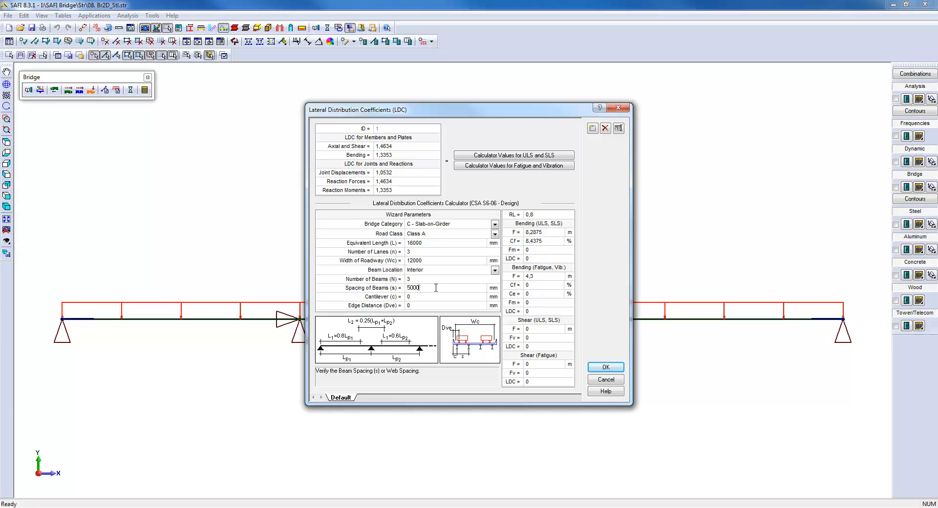
pyautogui.click(433, 297)
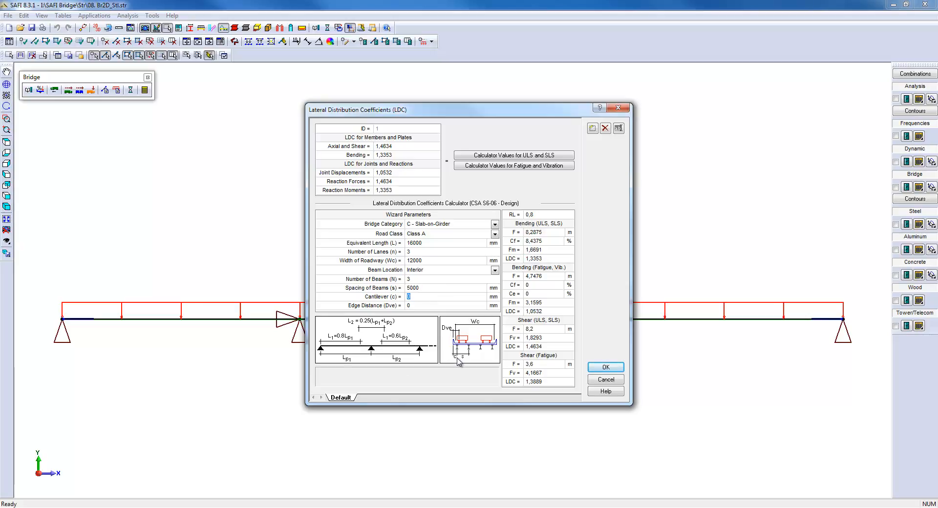
pyautogui.write('1500')
pyautogui.press('Tab')
pyautogui.write('2100')
# Try the calculator values for fatigue and vibration, and apply those for ULS and SLS to the Default coefficients.
pyautogui.click(548, 155)
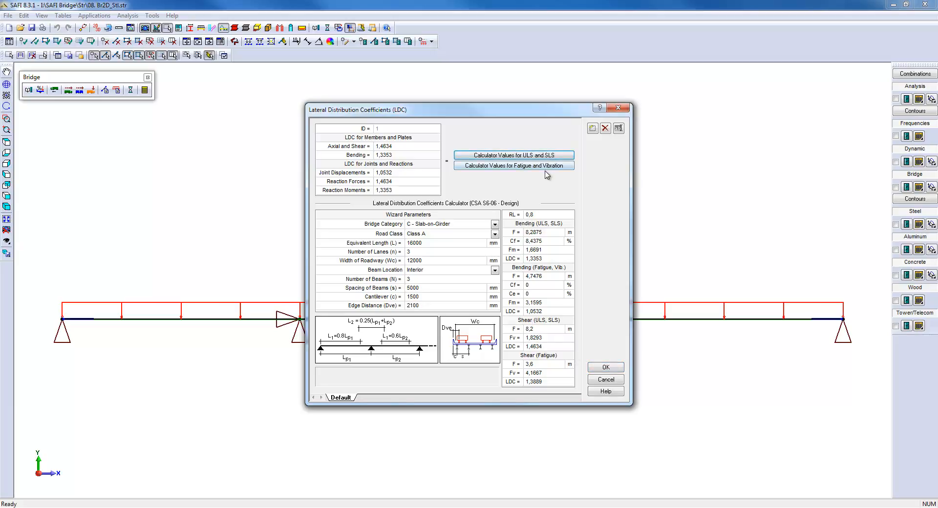
pyautogui.click(547, 166)
pyautogui.click(544, 156)
# Duplicate the Default coefficient set, set the copy's equivalent length to 18000 mm and apply its ULS and SLS calculator values.
pyautogui.click(593, 128)
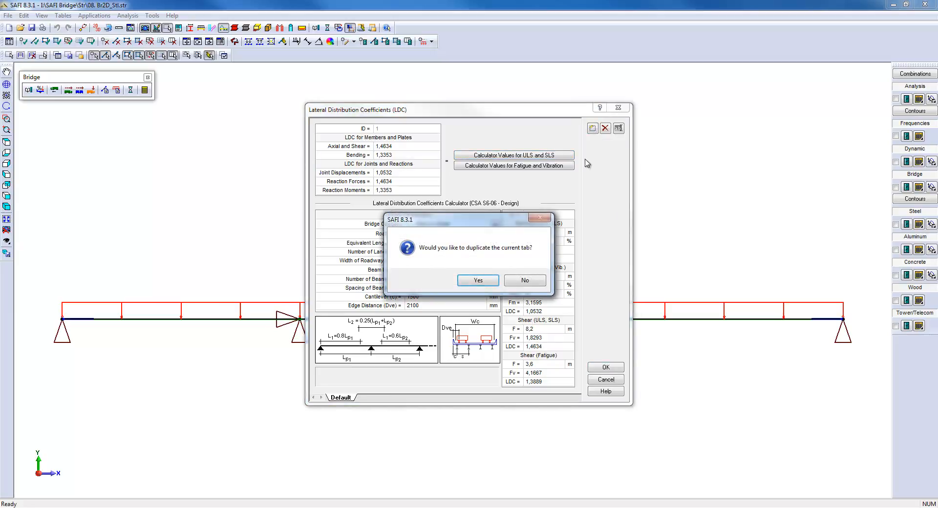
pyautogui.click(492, 286)
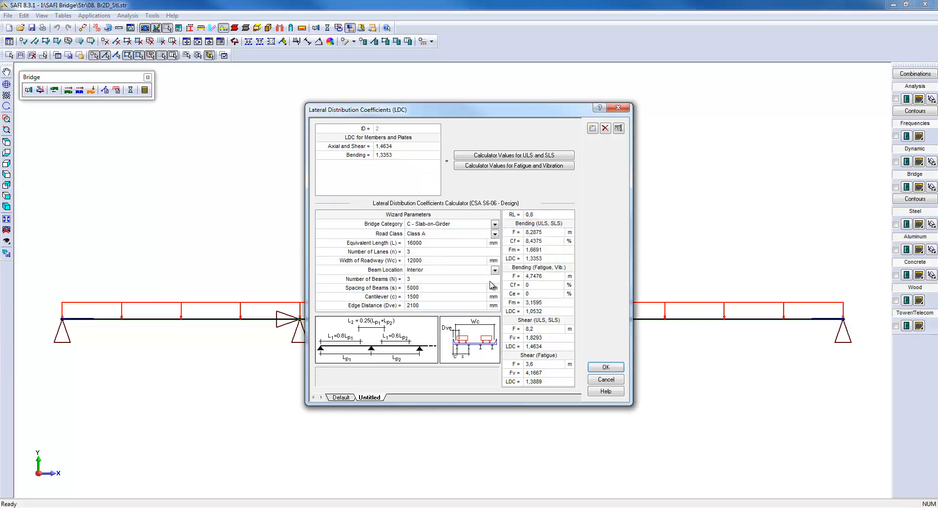
pyautogui.click(461, 243)
pyautogui.write('1800')
pyautogui.click(503, 156)
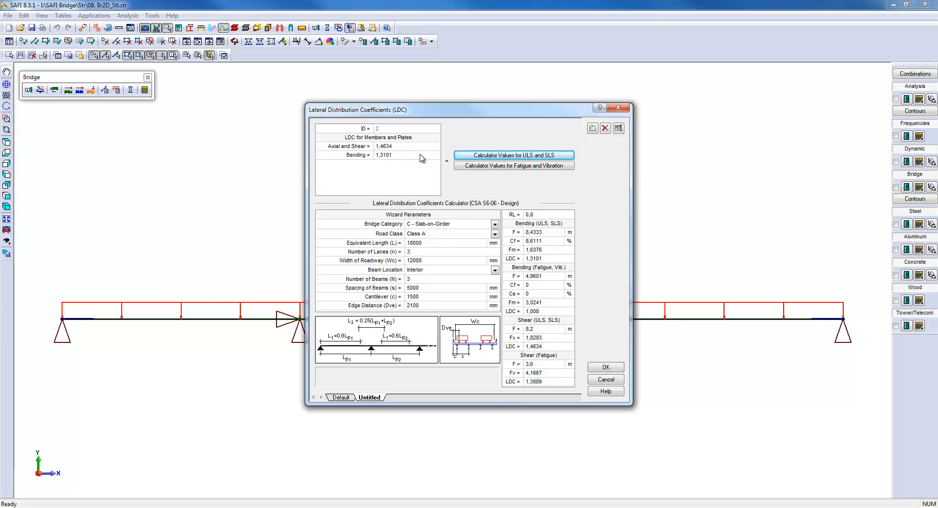
# Rename the duplicated coefficient set as Span 2 and accept the lateral distribution coefficients.
pyautogui.doubleClick(370, 398)
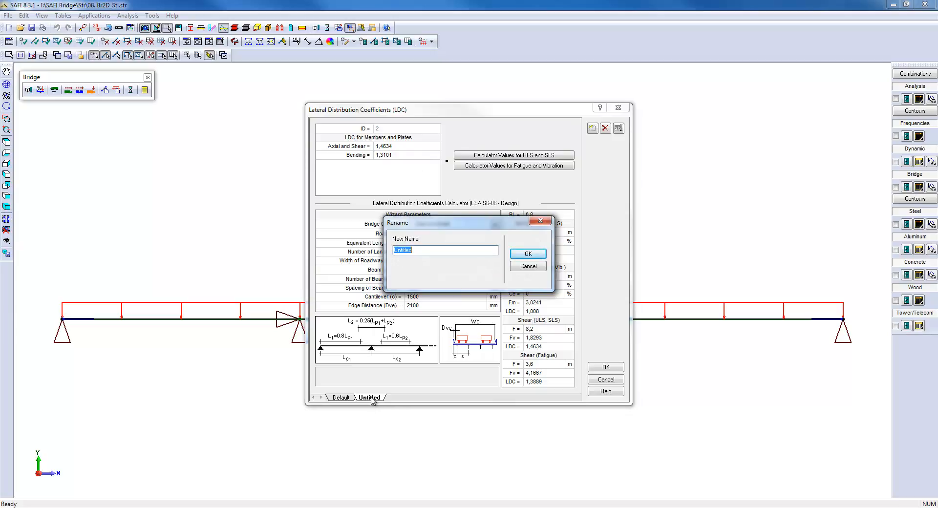
pyautogui.write('Span 2')
pyautogui.click(528, 255)
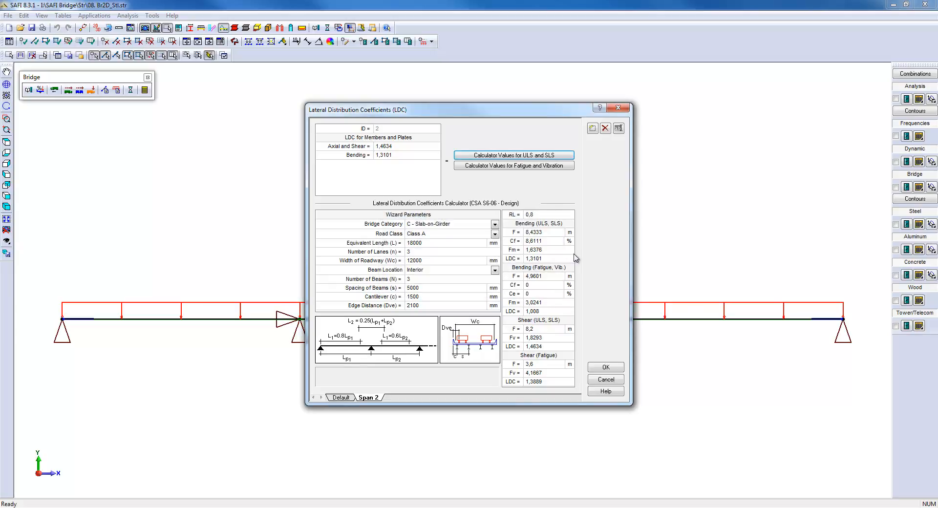
pyautogui.moveTo(540, 109); pyautogui.dragTo(296, 198)
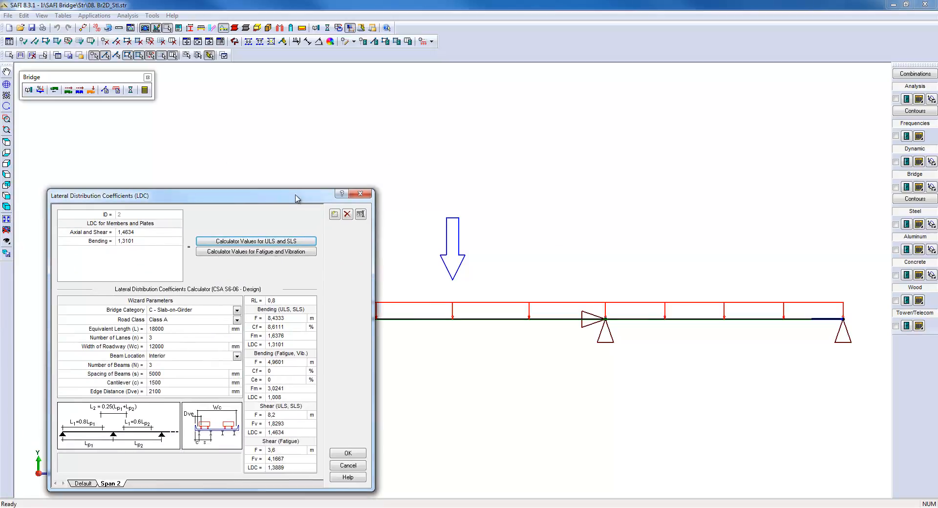
pyautogui.click(347, 453)
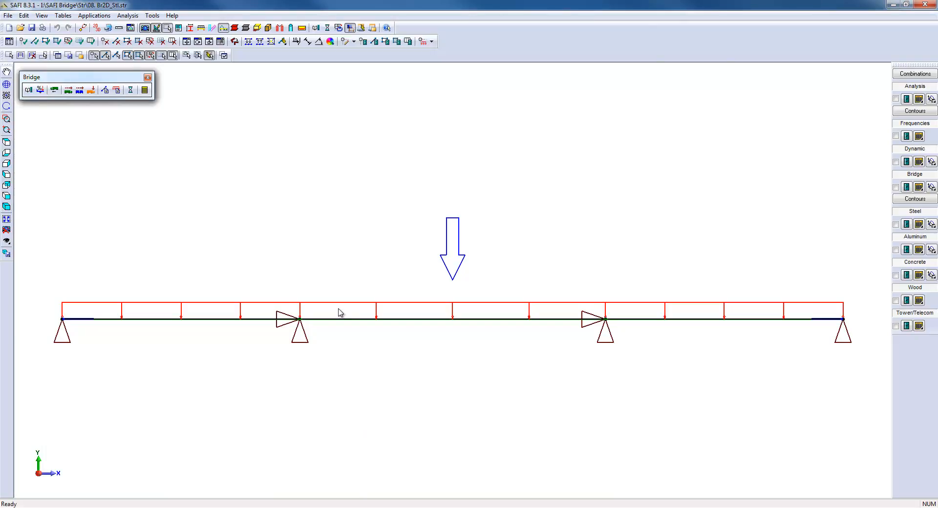
# Run the Moving Loads analysis with steel verification, saving the model changes.
pyautogui.click(327, 28)
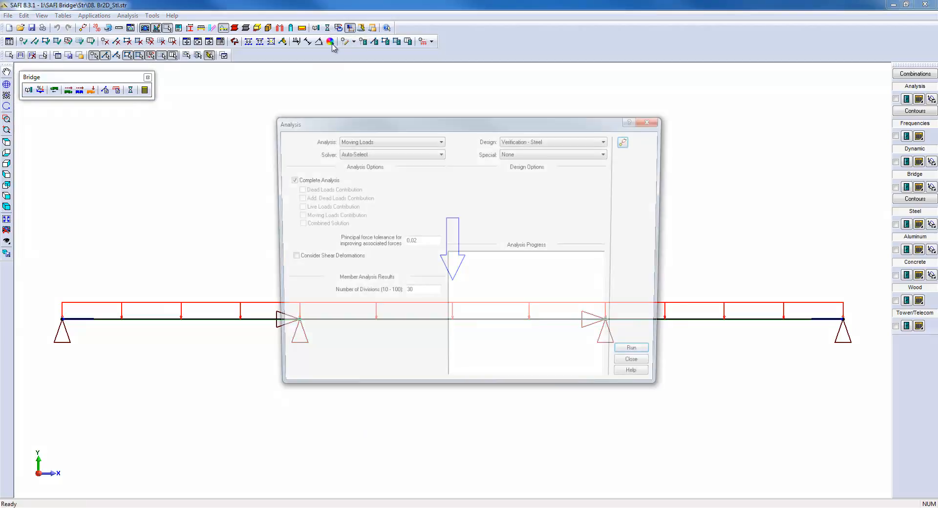
pyautogui.click(632, 357)
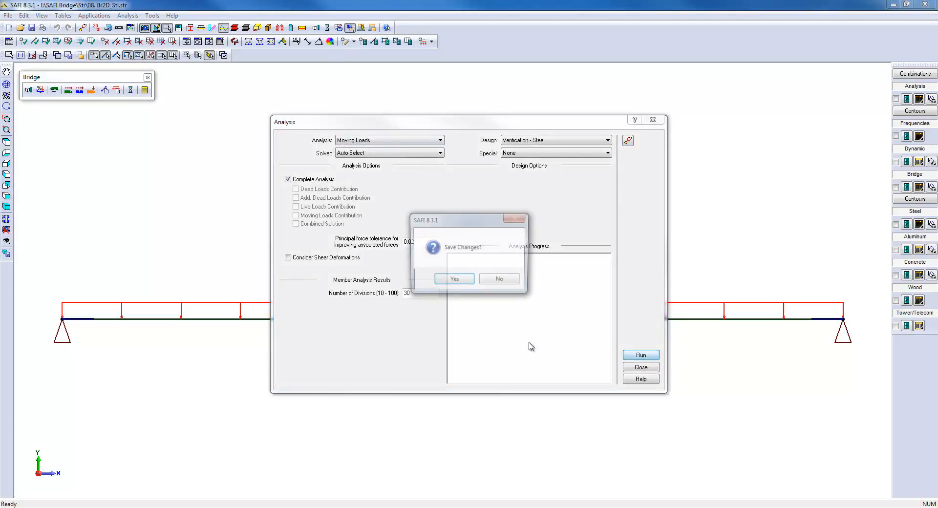
pyautogui.click(455, 279)
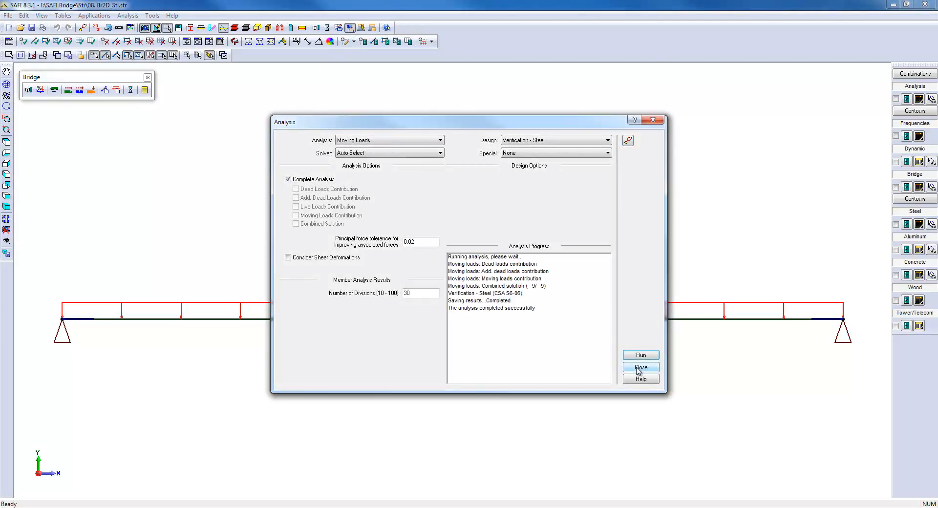
pyautogui.click(640, 368)
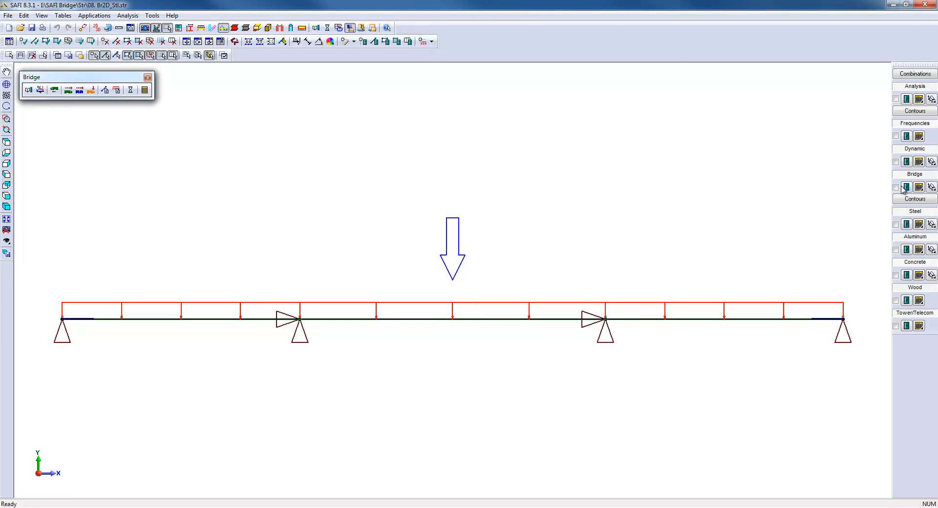
# Examine the bridge's Mz bending envelope for Truck / Lane moving loads along with its result display options.
pyautogui.click(896, 187)
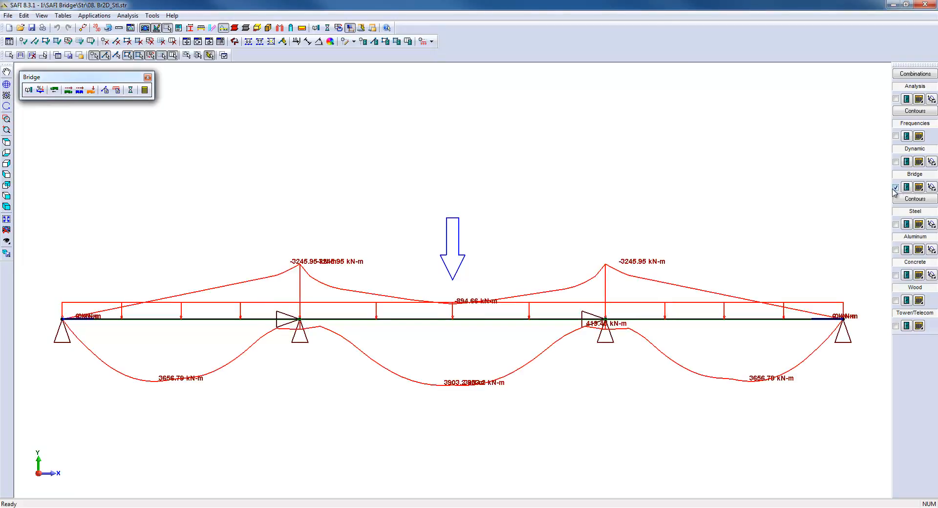
pyautogui.click(907, 187)
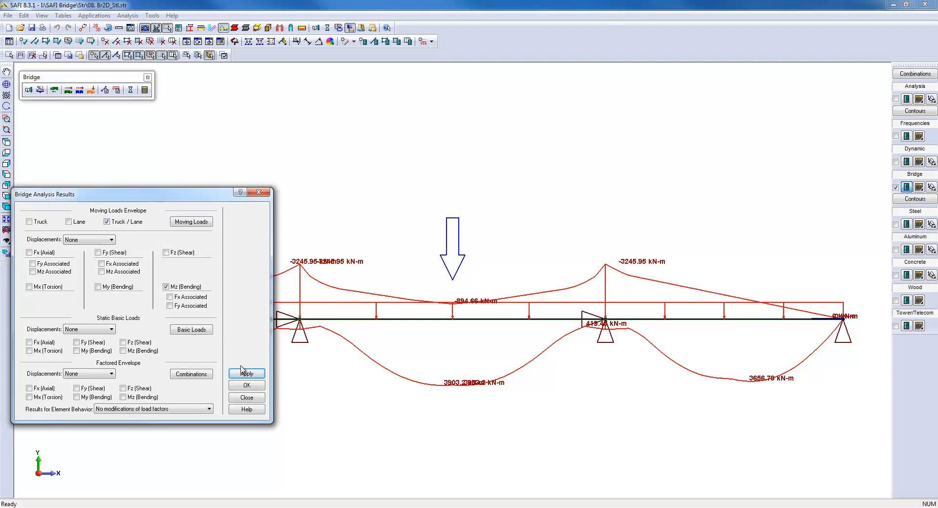
pyautogui.click(253, 390)
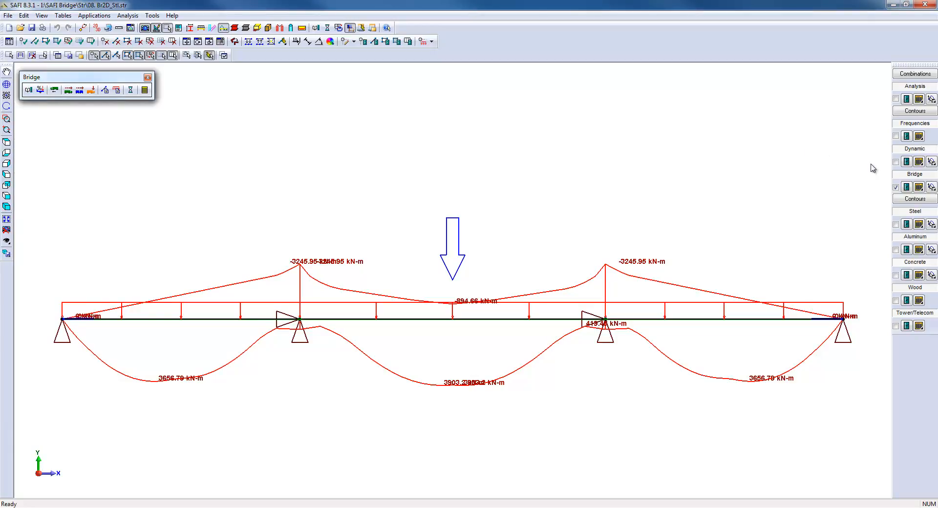
pyautogui.click(896, 187)
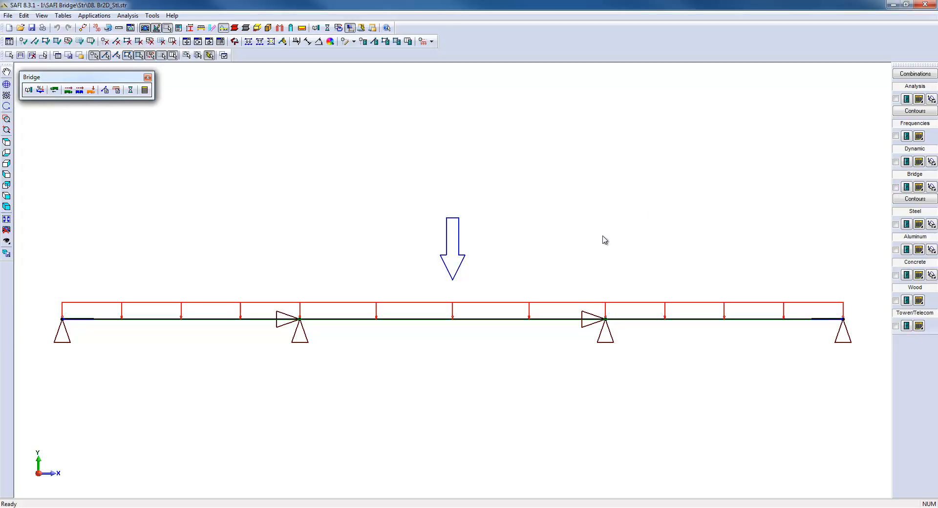
# Assign the Span 2 lateral distribution coefficient to the middle span member.
pyautogui.doubleClick(504, 320)
pyautogui.click(412, 120)
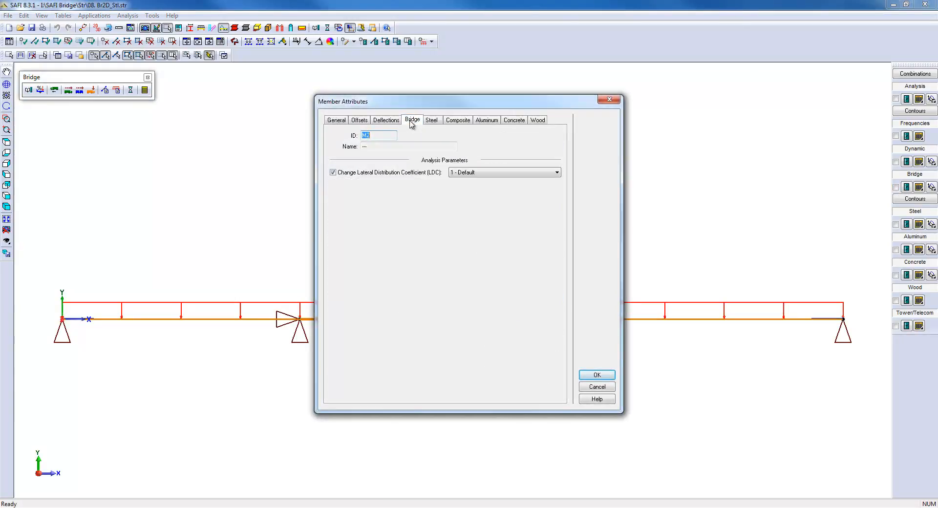
pyautogui.click(469, 174)
pyautogui.click(473, 186)
pyautogui.click(595, 376)
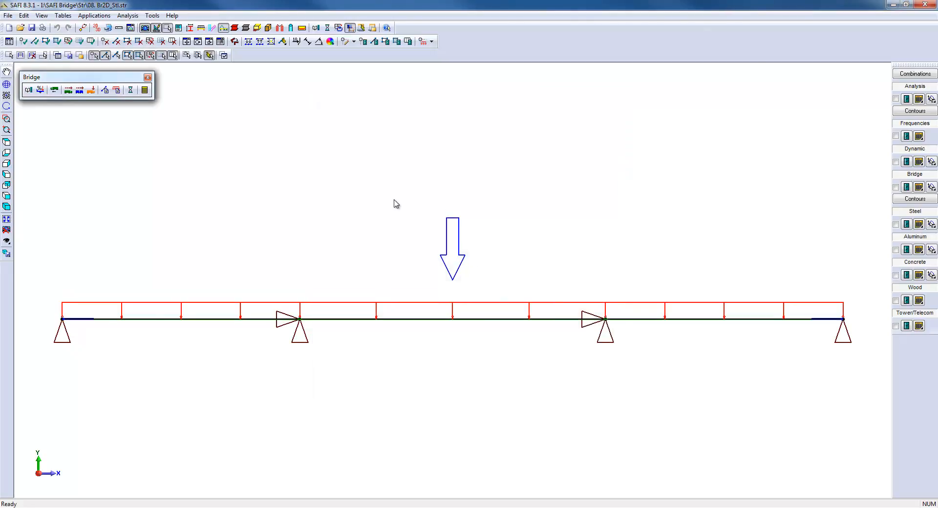
# Rerun the Moving Loads analysis with the middle span's new coefficient, saving the model changes.
pyautogui.click(327, 28)
pyautogui.click(640, 356)
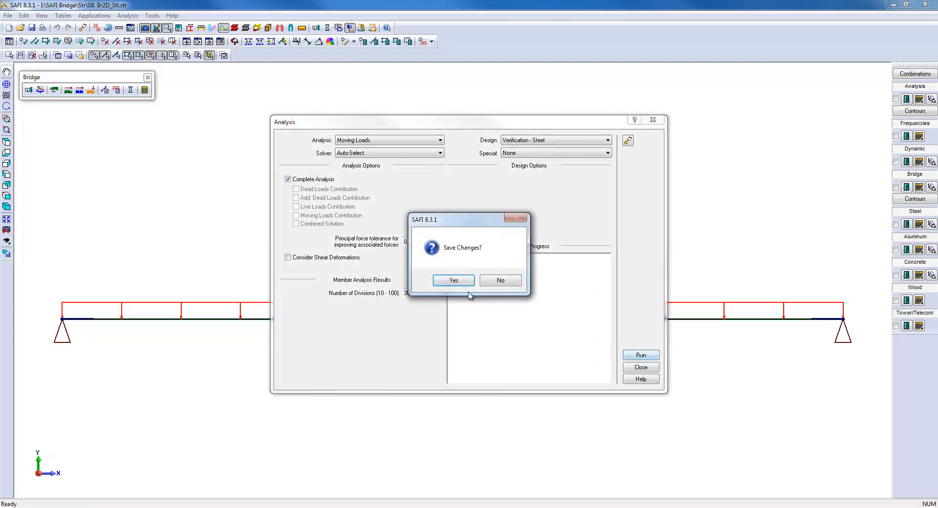
pyautogui.click(454, 280)
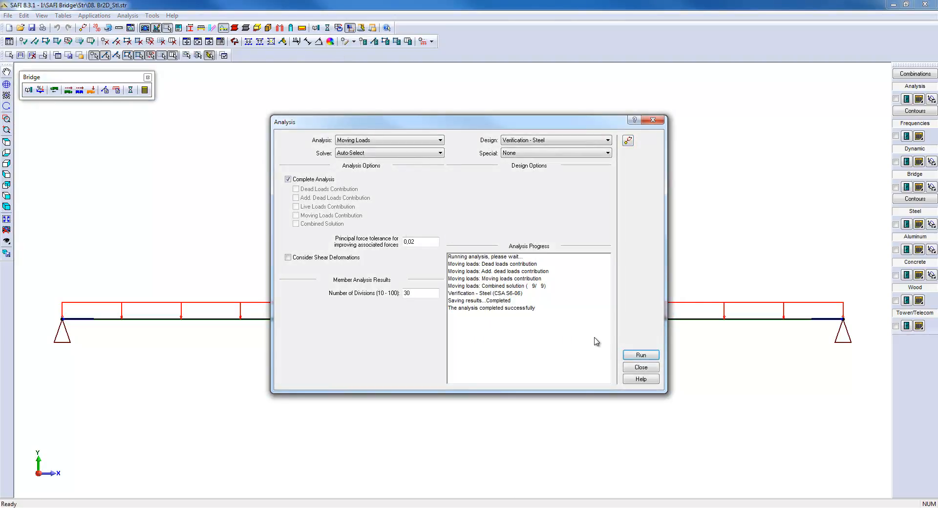
pyautogui.moveTo(538, 123); pyautogui.dragTo(225, 242)
pyautogui.click(338, 486)
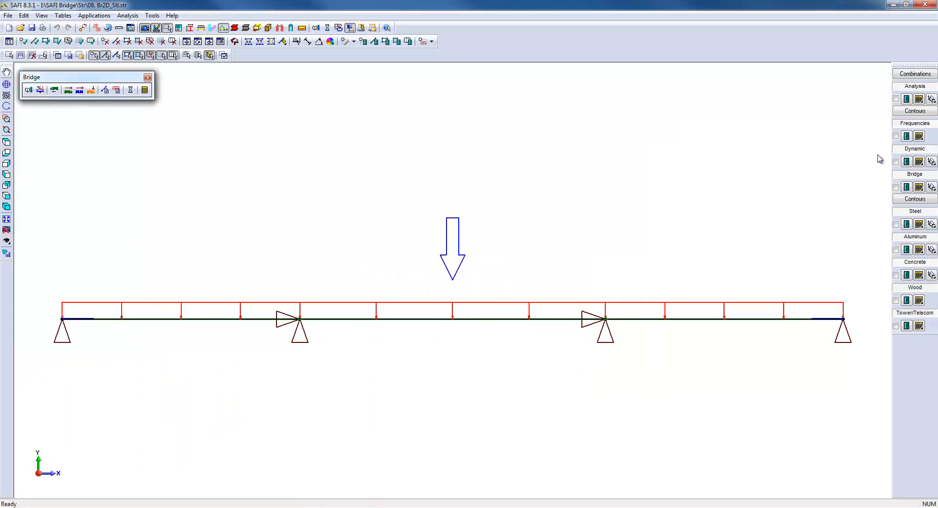
# Examine the updated bending moment envelope on the bridge and hide the results again.
pyautogui.click(897, 188)
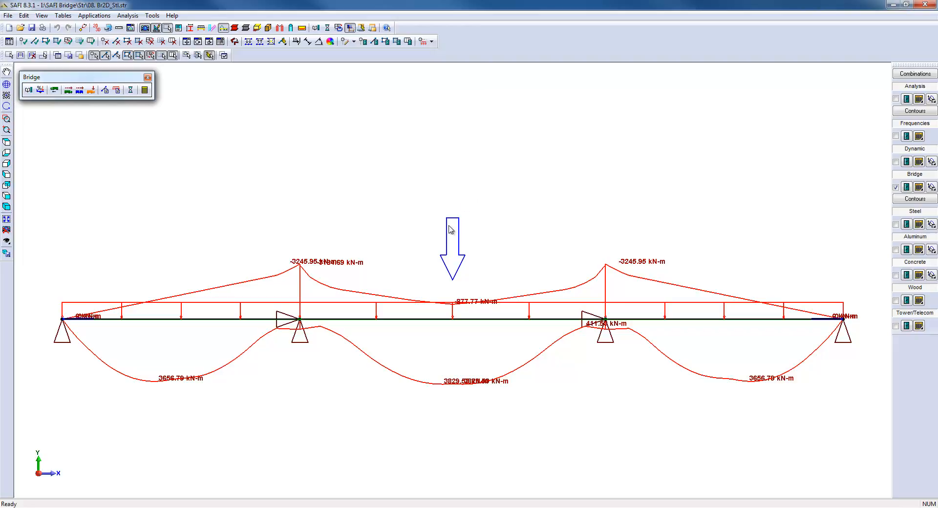
pyautogui.click(896, 187)
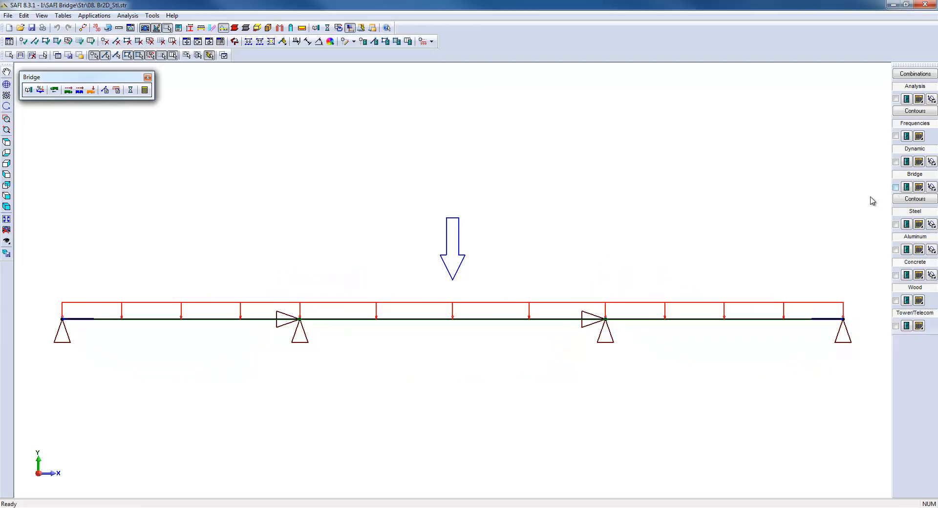